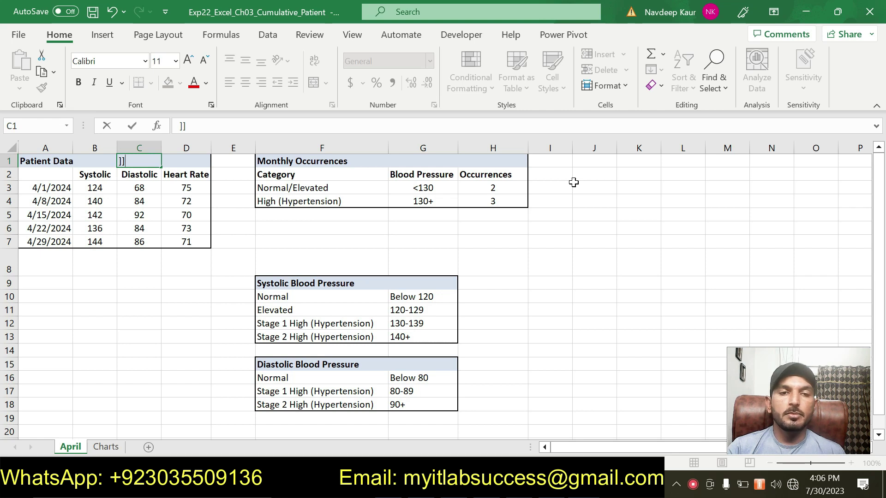
{"action": "type", "text": "]]"}
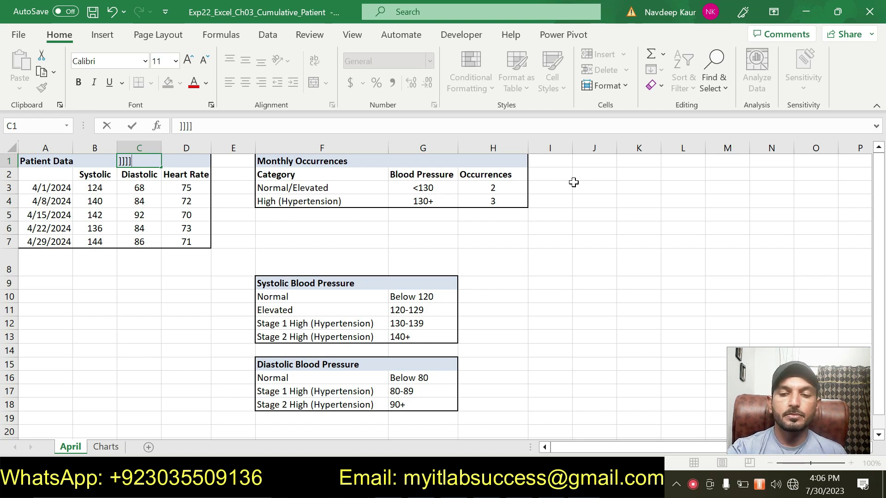
{"action": "key", "text": "BackSpace"}
{"action": "key", "text": "BackSpace"}
{"action": "key", "text": "BackSpace"}
{"action": "key", "text": "BackSpace"}
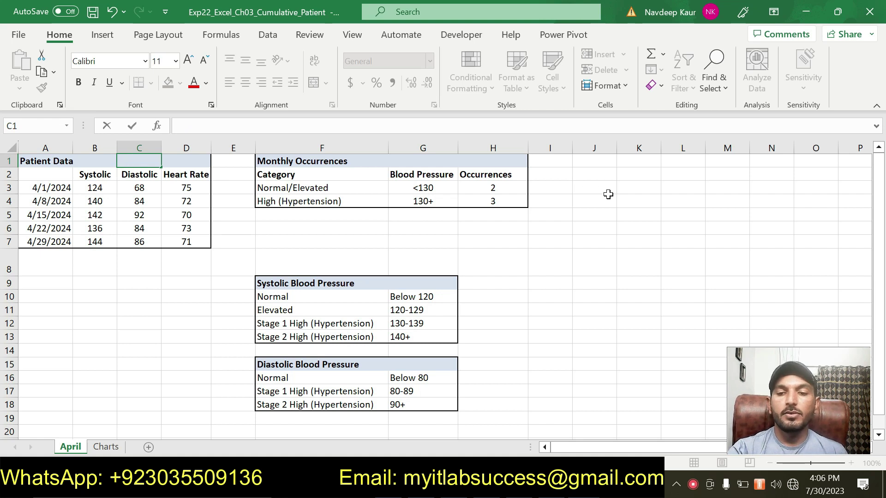
{"action": "left_click", "coordinate": [548, 274]}
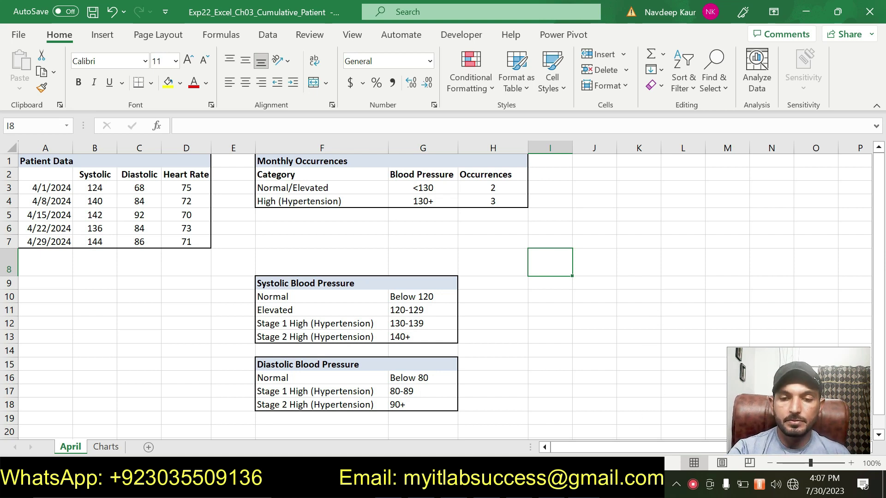
Switch to the Word instructions document and read through the project description and the numbered steps to perform
{"action": "key", "text": "alt+Tab"}
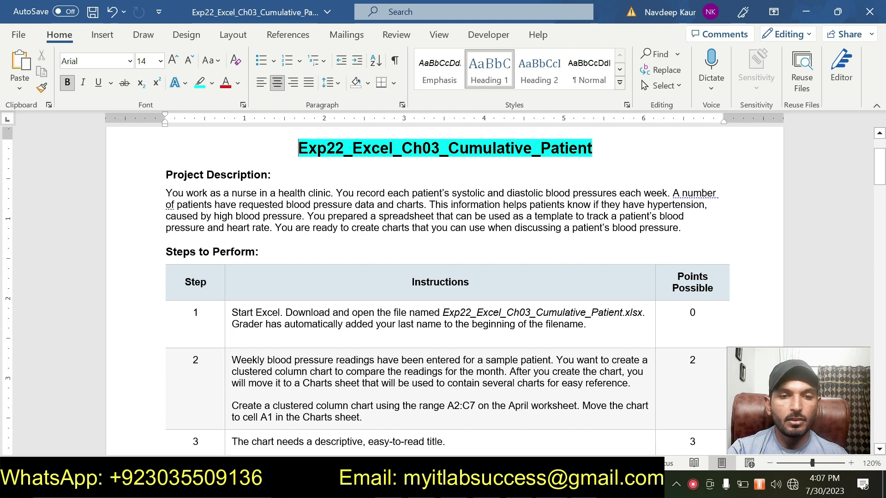
{"action": "left_click_drag", "start_coordinate": [272, 228], "coordinate": [160, 176]}
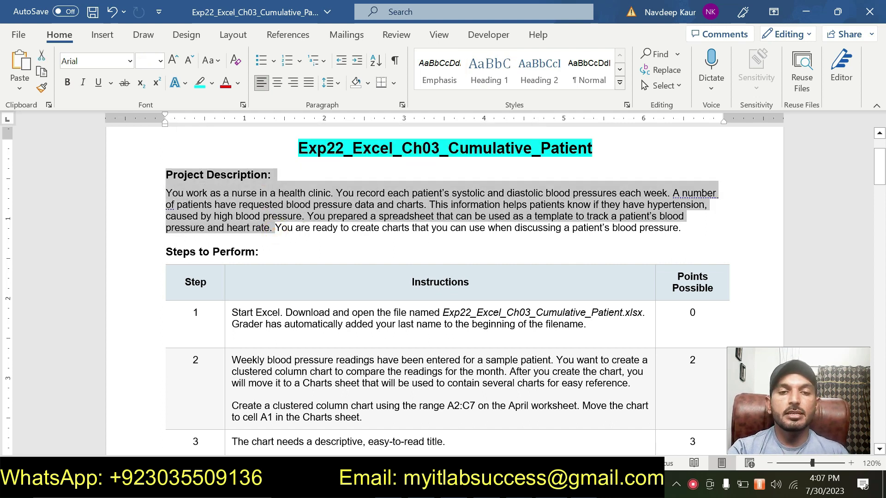
{"action": "left_click", "coordinate": [301, 222]}
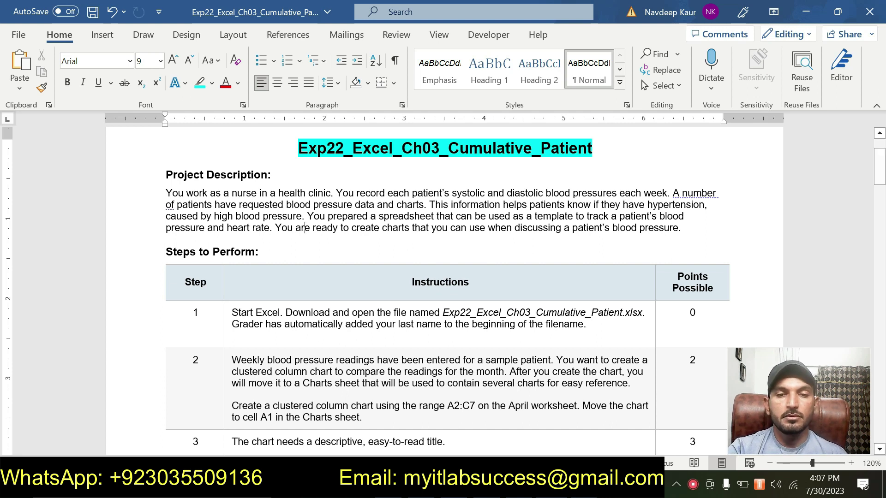
{"action": "scroll", "coordinate": [443, 291], "scroll_direction": "down", "scroll_amount": 5}
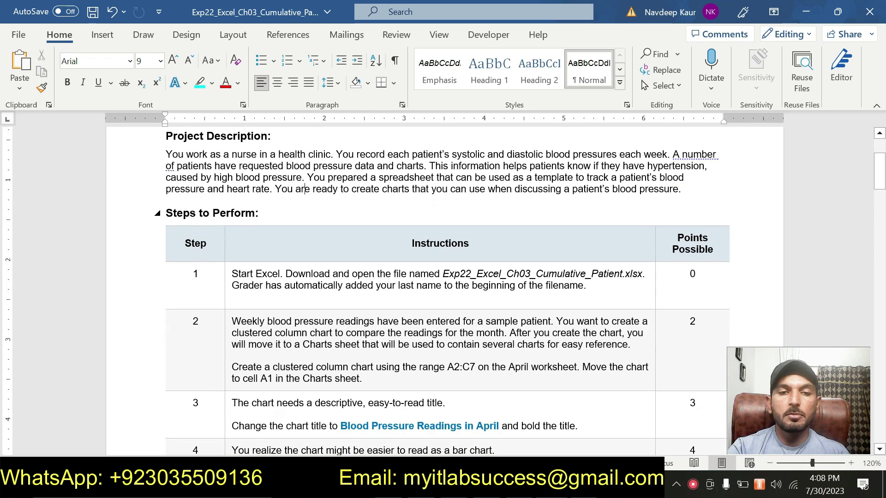
{"action": "scroll", "coordinate": [358, 231], "scroll_direction": "down", "scroll_amount": 20}
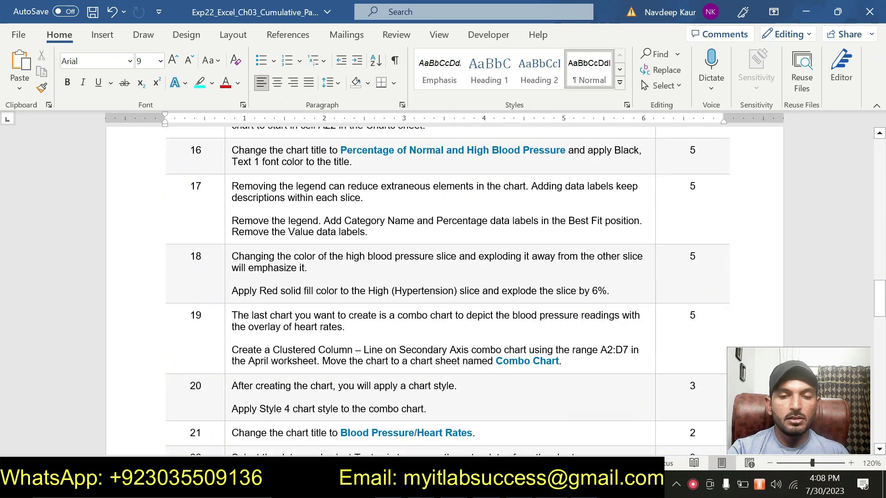
{"action": "scroll", "coordinate": [358, 231], "scroll_direction": "down", "scroll_amount": 15}
{"action": "scroll", "coordinate": [358, 232], "scroll_direction": "down", "scroll_amount": 10}
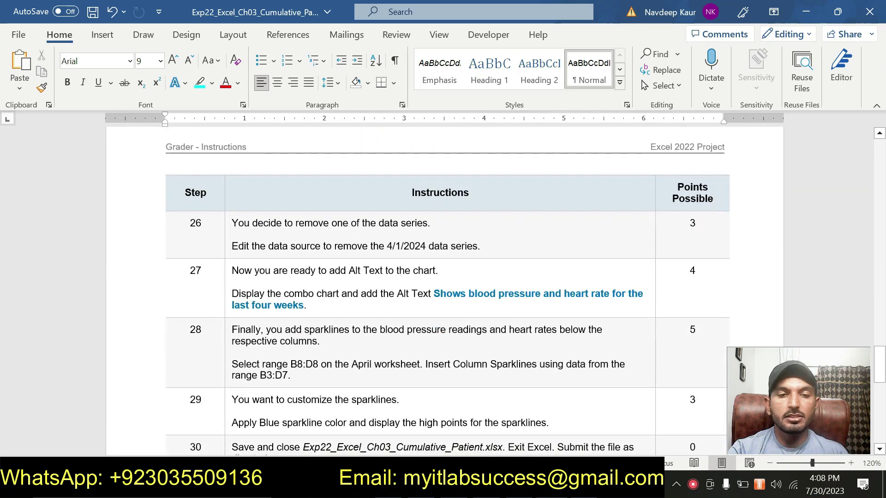
{"action": "scroll", "coordinate": [359, 231], "scroll_direction": "up", "scroll_amount": 6}
{"action": "scroll", "coordinate": [443, 296], "scroll_direction": "up", "scroll_amount": 15}
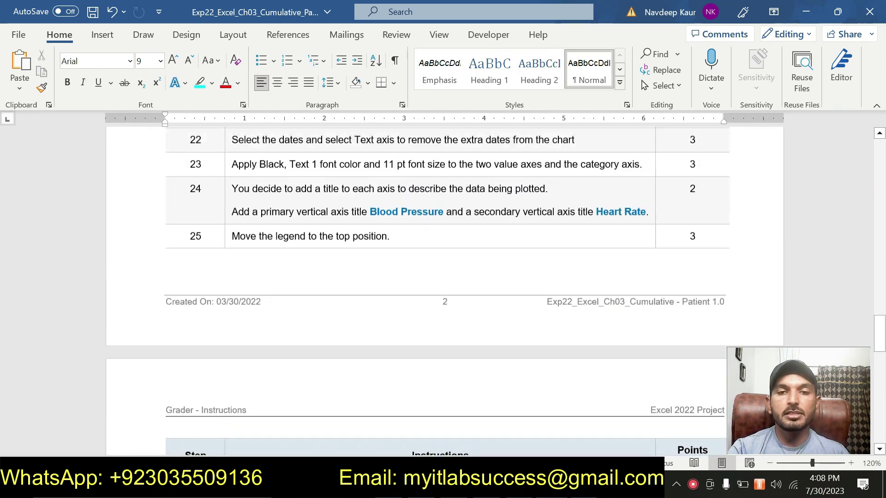
{"action": "scroll", "coordinate": [443, 296], "scroll_direction": "up", "scroll_amount": 15}
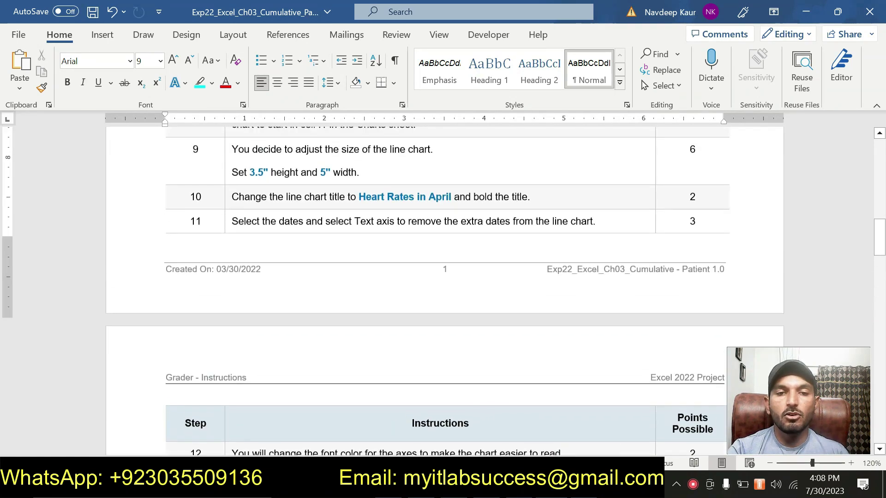
{"action": "scroll", "coordinate": [569, 307], "scroll_direction": "up", "scroll_amount": 4}
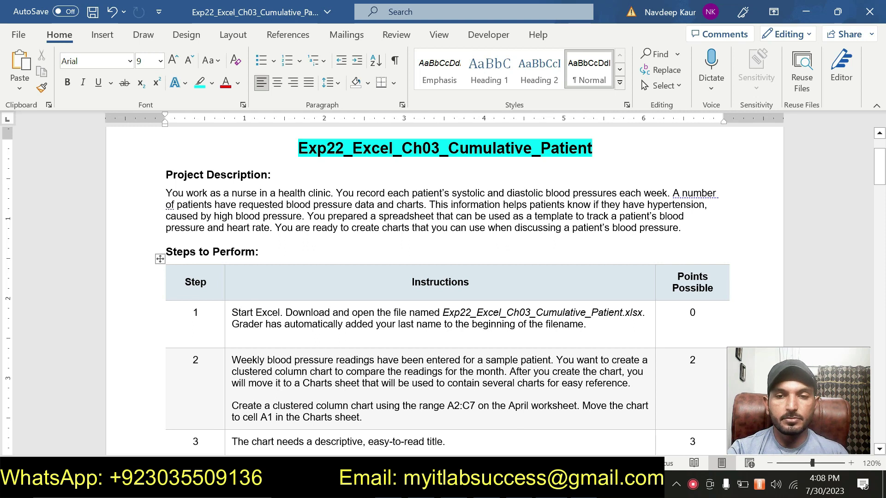
Highlight the step 1 instruction text in turquoise and check the patient workbook in Excel before returning to the Word document
{"action": "left_click_drag", "start_coordinate": [593, 326], "coordinate": [232, 313]}
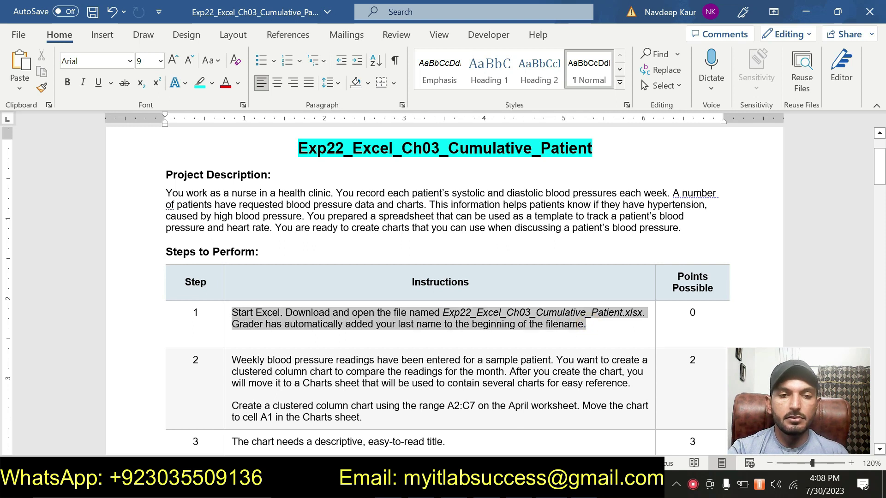
{"action": "left_click", "coordinate": [293, 346]}
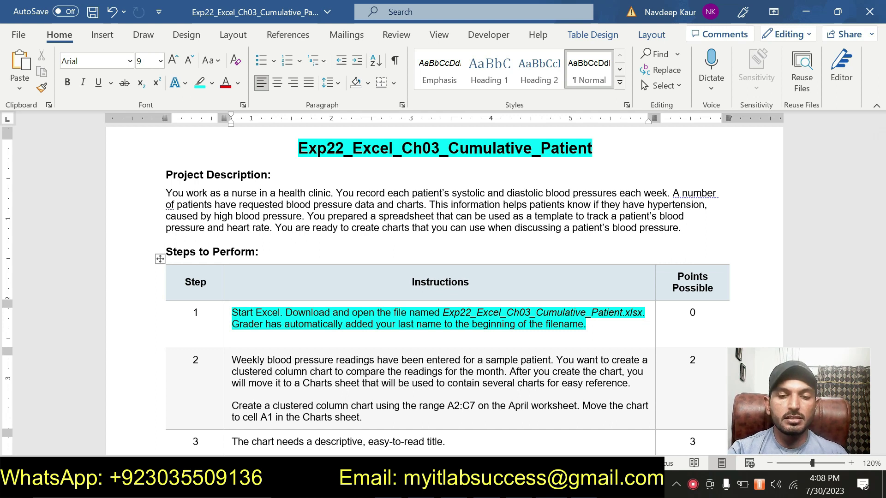
{"action": "key", "text": "alt+Tab"}
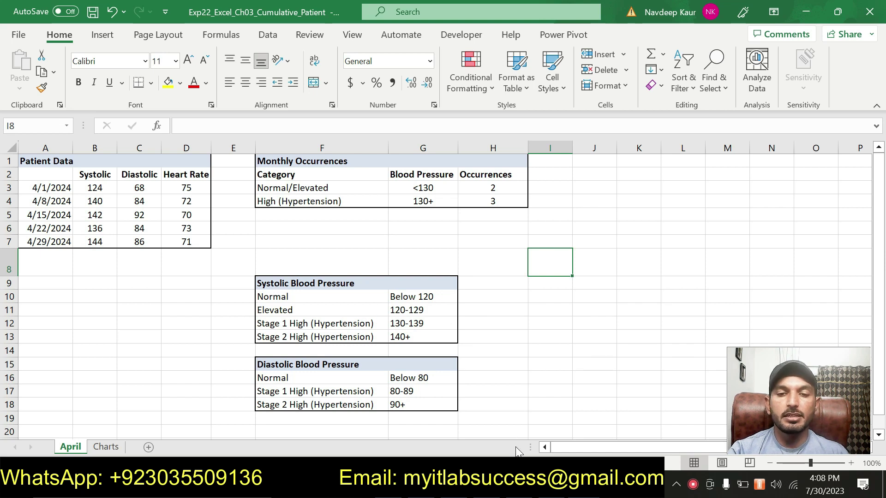
{"action": "left_click", "coordinate": [429, 487]}
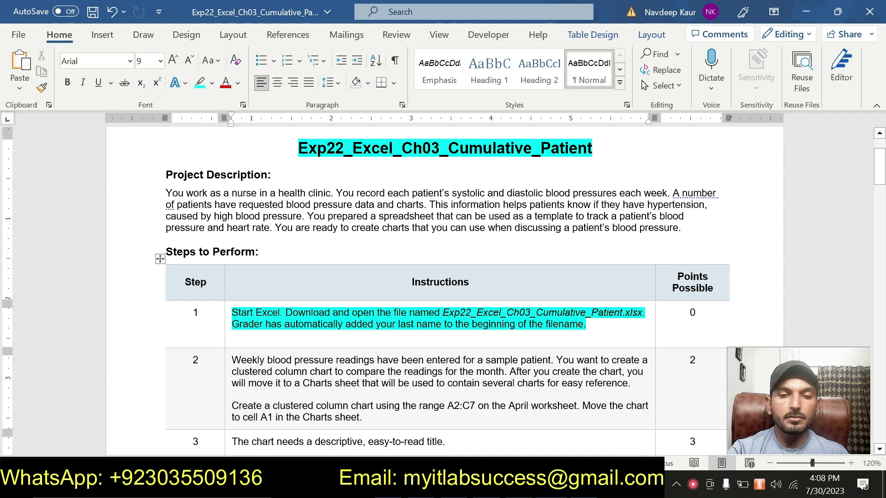
Remove the highlight from the step 1 instructions and highlight the whole step 2 instruction text in turquoise
{"action": "left_click_drag", "start_coordinate": [587, 325], "coordinate": [231, 313]}
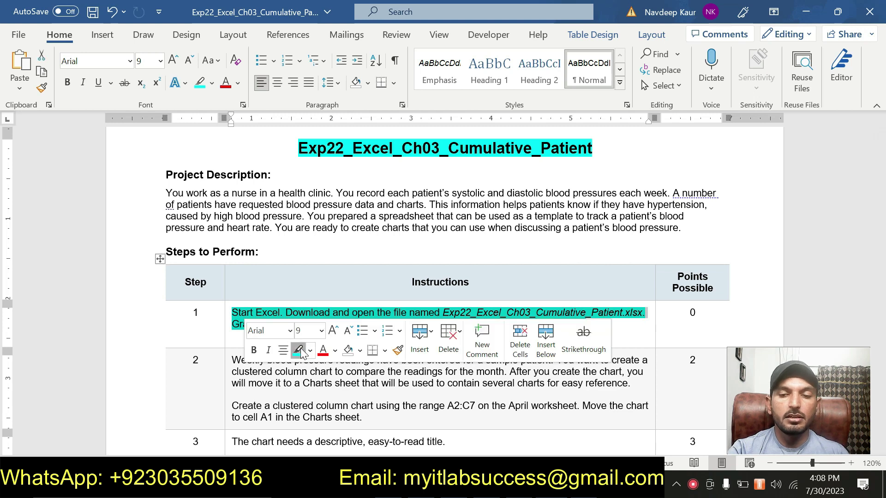
{"action": "left_click", "coordinate": [299, 350]}
{"action": "left_click", "coordinate": [326, 396]}
{"action": "left_click_drag", "start_coordinate": [369, 411], "coordinate": [233, 360]}
{"action": "left_click_drag", "start_coordinate": [369, 413], "coordinate": [232, 360]}
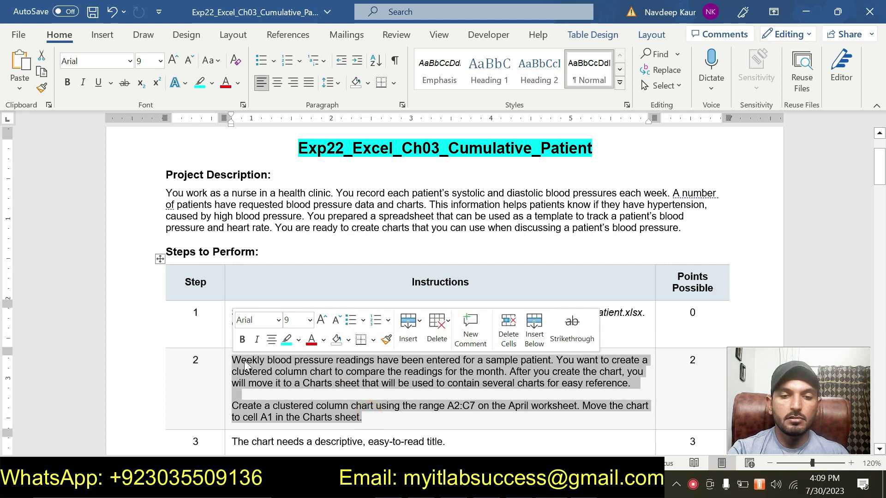
{"action": "left_click", "coordinate": [287, 340]}
{"action": "left_click", "coordinate": [279, 406]}
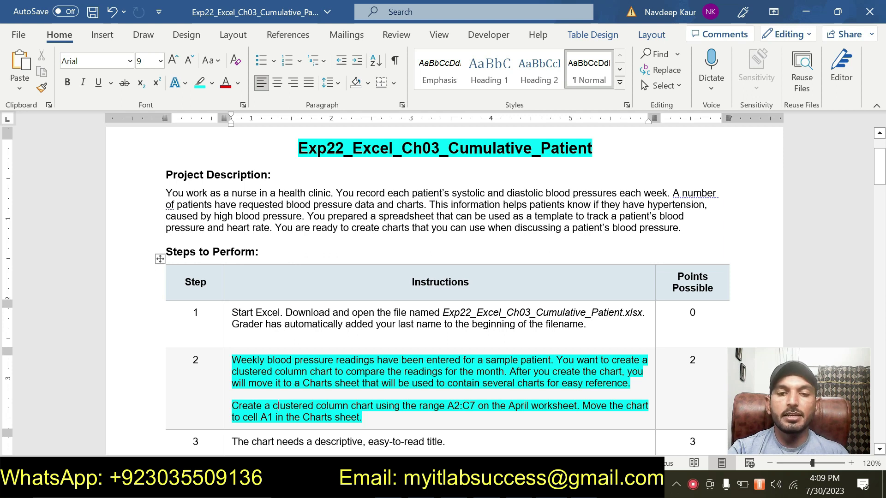
Copy the range reference A2:C7 from the step 2 instructions and use it to select that range on the April worksheet in Excel
{"action": "scroll", "coordinate": [443, 291], "scroll_direction": "down", "scroll_amount": 3}
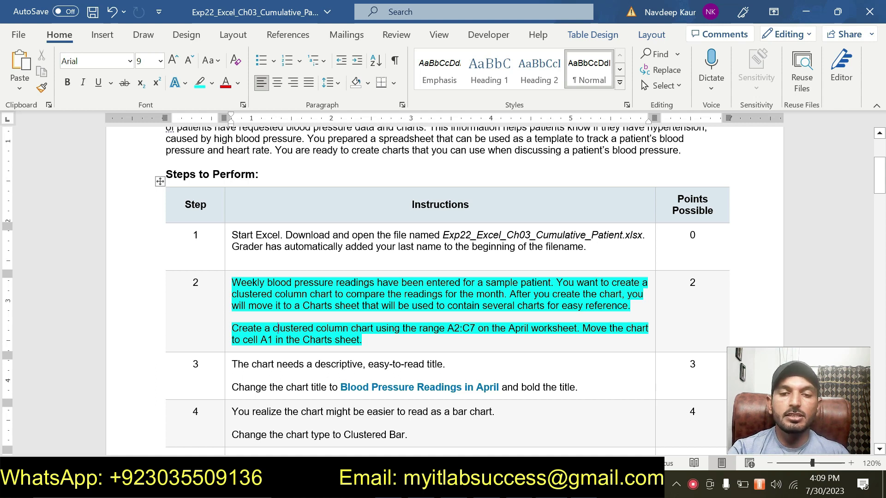
{"action": "left_click_drag", "start_coordinate": [447, 328], "coordinate": [477, 328]}
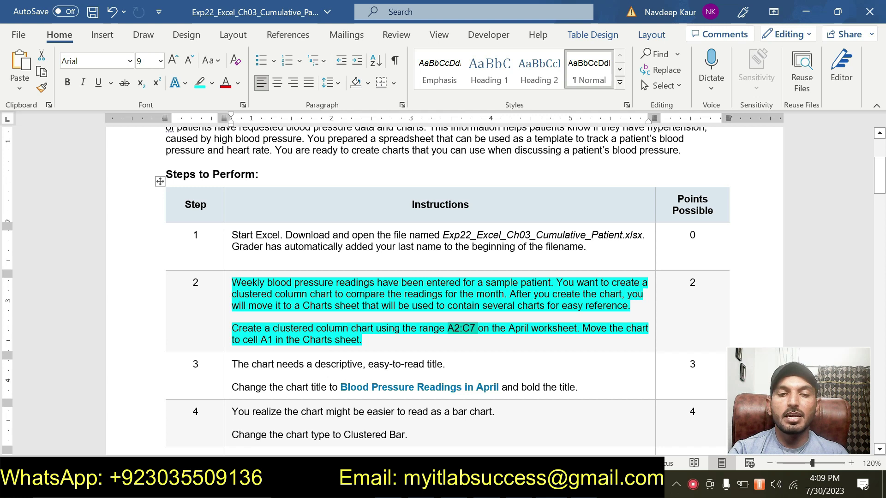
{"action": "left_click", "coordinate": [392, 342]}
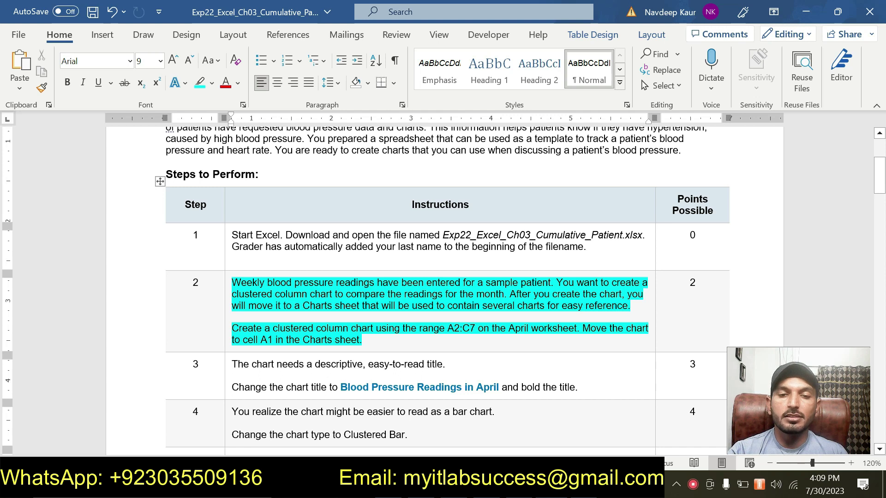
{"action": "double_click", "coordinate": [452, 330]}
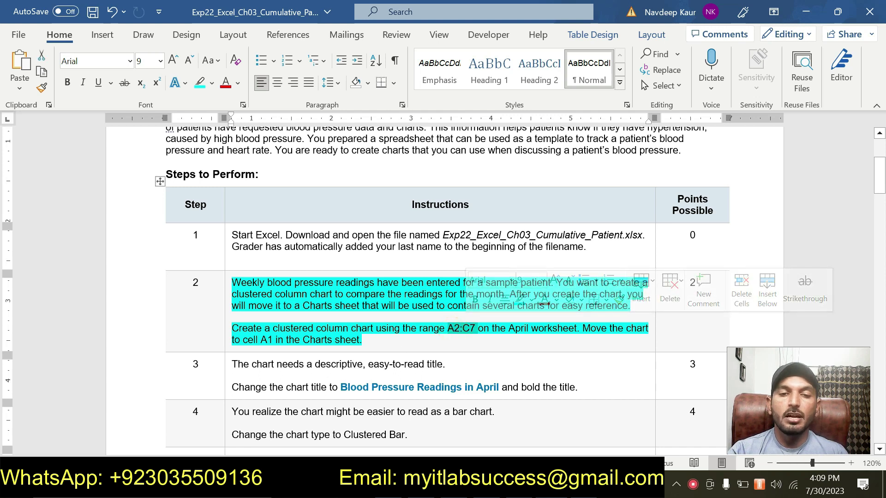
{"action": "left_click", "coordinate": [390, 341]}
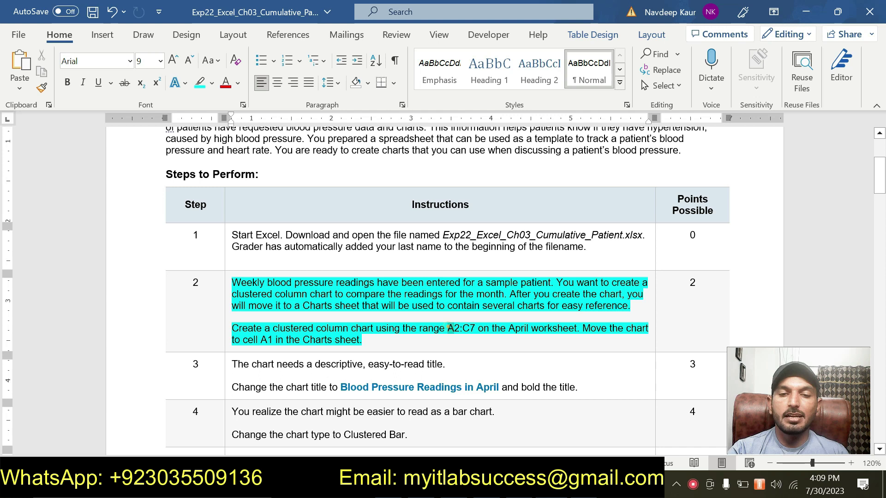
{"action": "double_click", "coordinate": [461, 329]}
{"action": "key", "text": "ctrl+c"}
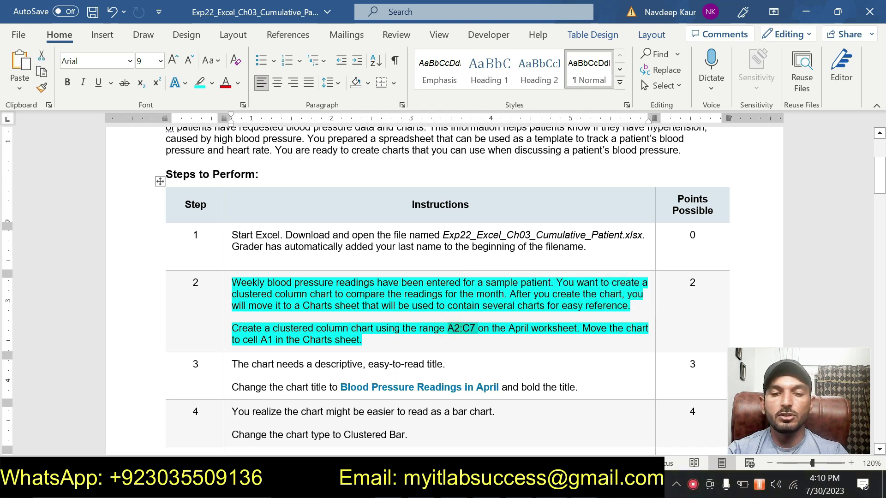
{"action": "key", "text": "alt+Tab"}
{"action": "left_click", "coordinate": [45, 123]}
{"action": "key", "text": "ctrl+v"}
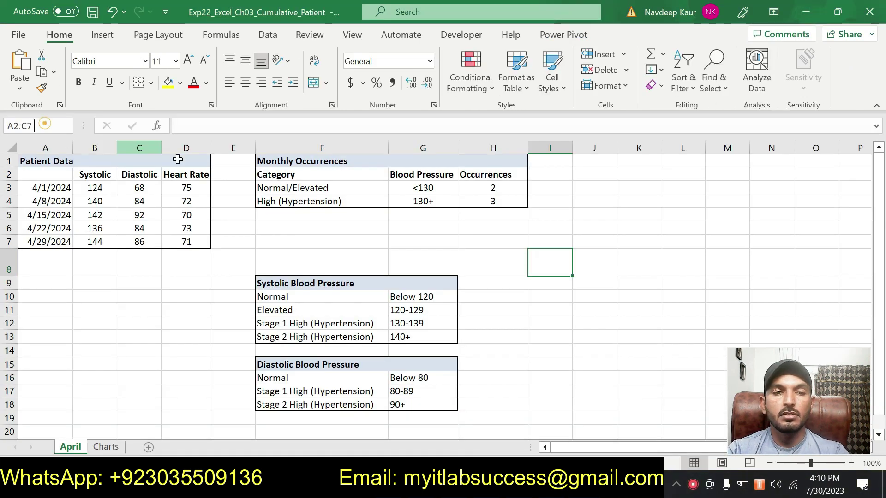
{"action": "key", "text": "Return"}
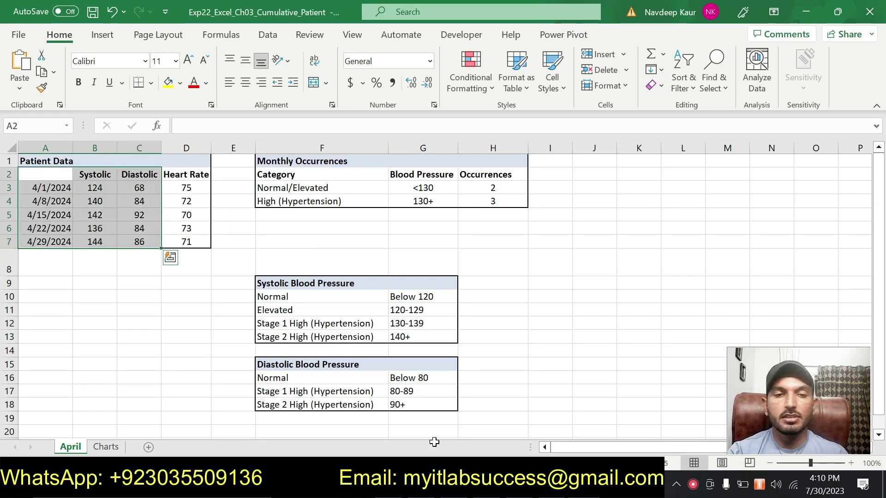
{"action": "key", "text": "alt+Tab"}
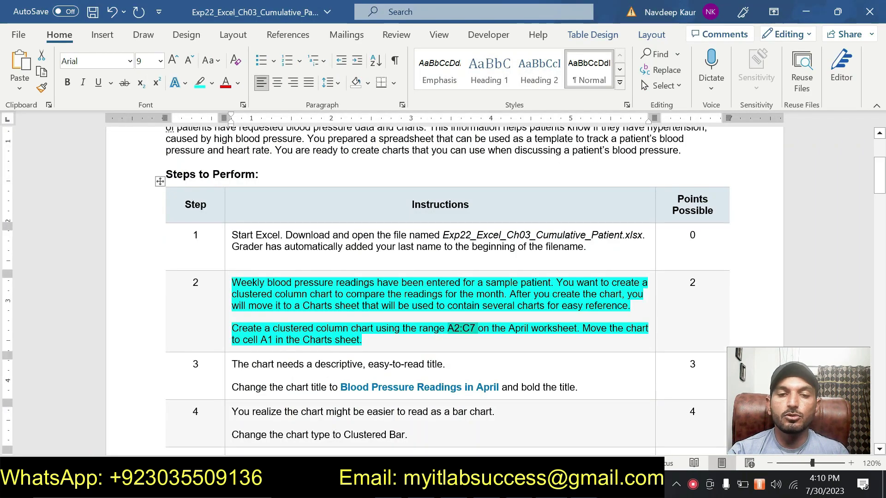
{"action": "key", "text": "alt+Tab"}
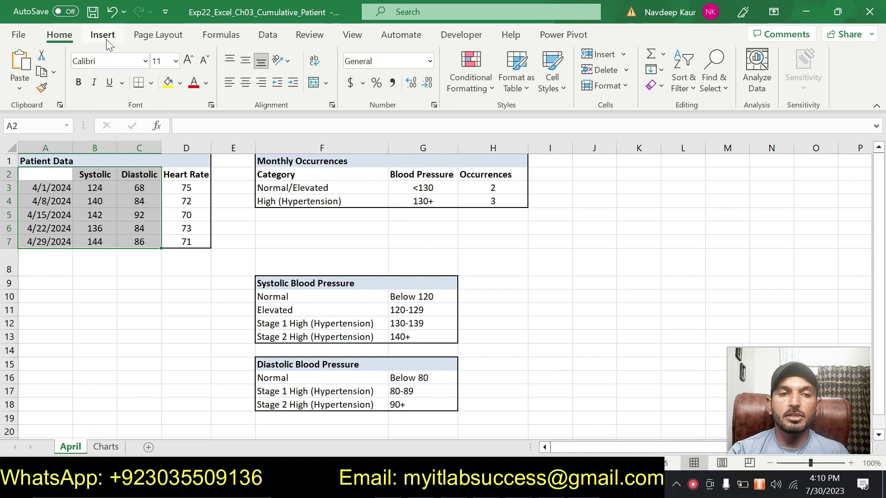
{"action": "left_click", "coordinate": [106, 38]}
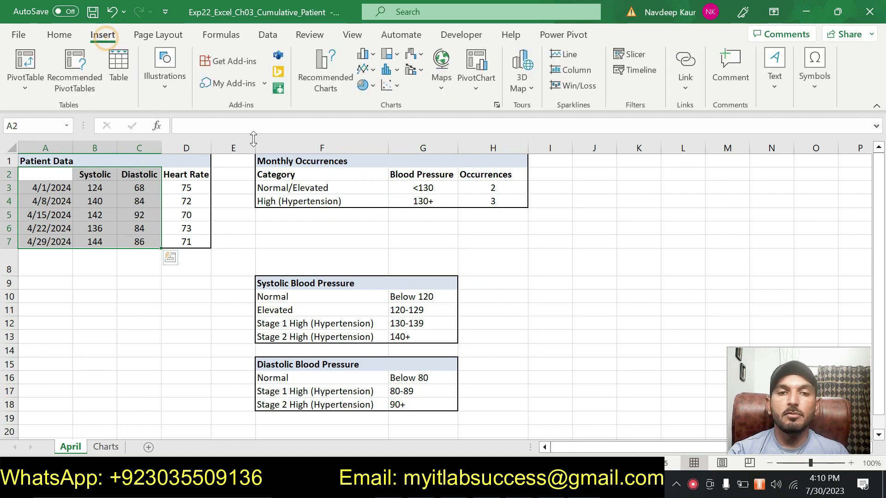
{"action": "left_click", "coordinate": [319, 83]}
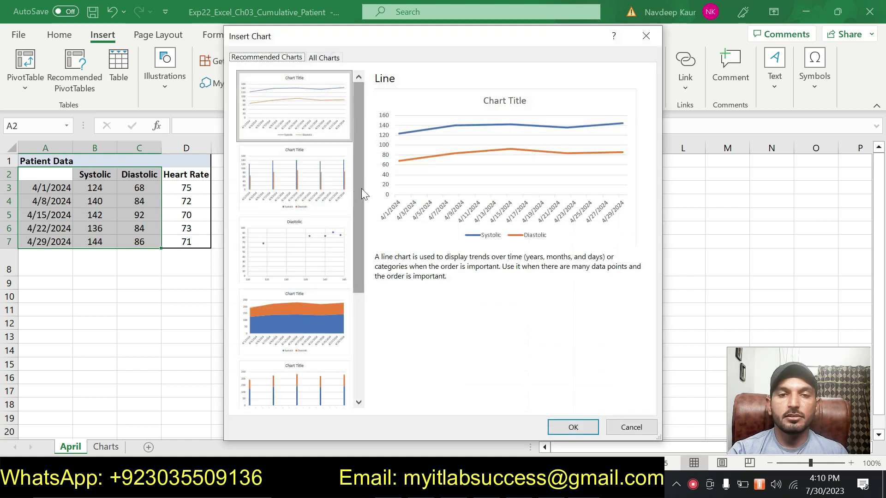
{"action": "left_click", "coordinate": [302, 192]}
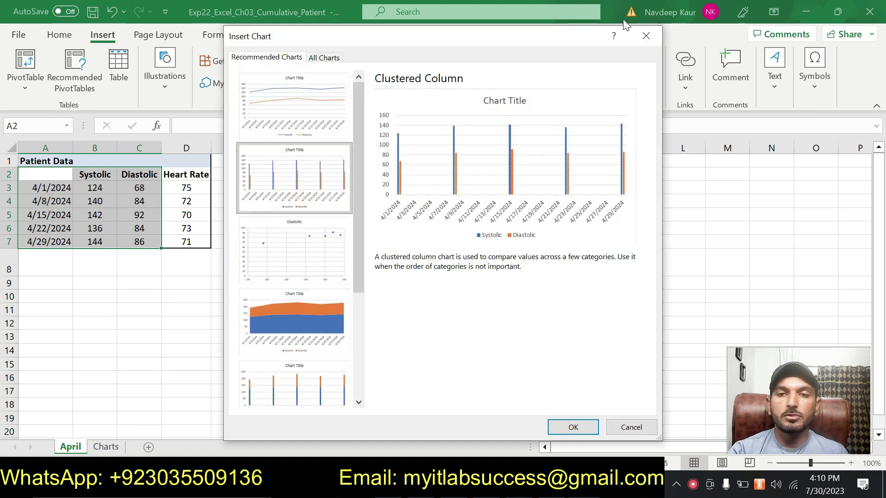
{"action": "left_click", "coordinate": [646, 36]}
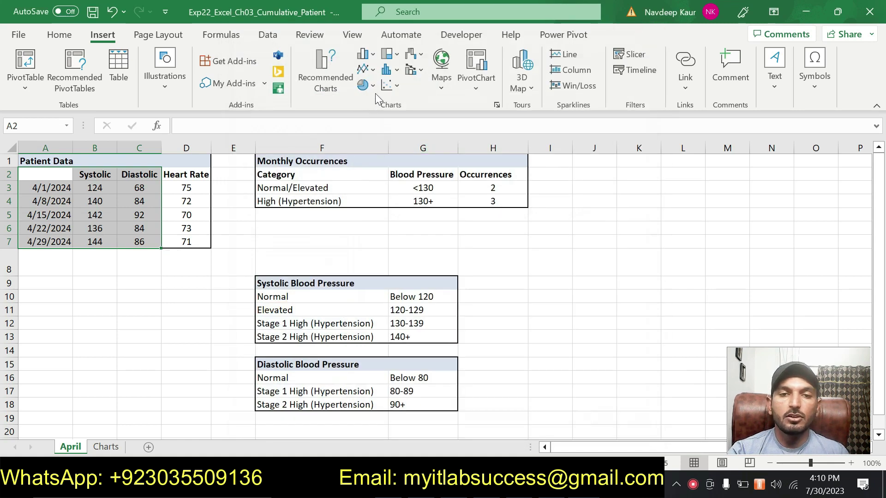
Look through the chart types available for the selected range, including column, hierarchy, pie, line, combo, stock and scatter charts
{"action": "left_click", "coordinate": [392, 70]}
{"action": "left_click", "coordinate": [392, 71]}
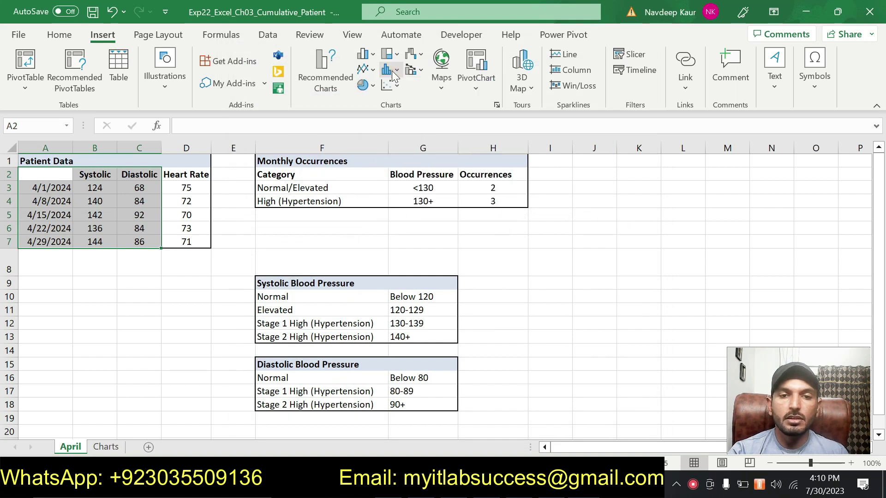
{"action": "left_click", "coordinate": [372, 70]}
{"action": "left_click", "coordinate": [374, 55]}
{"action": "left_click", "coordinate": [376, 54]}
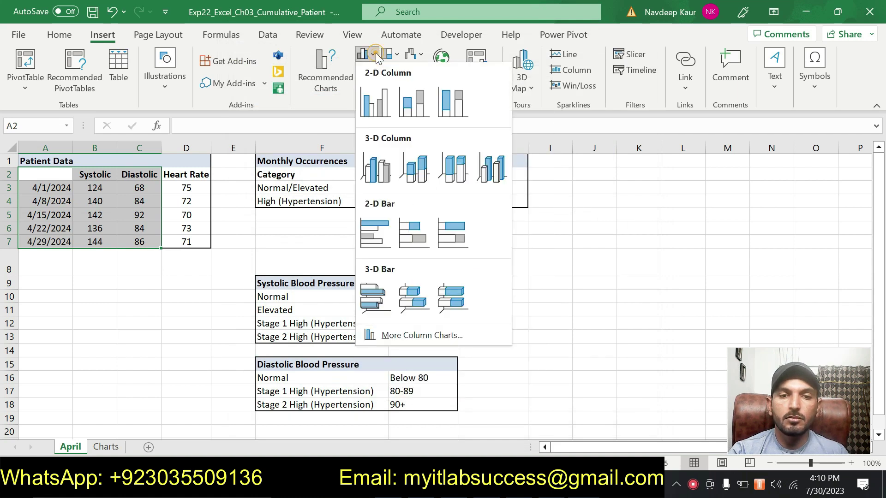
{"action": "left_click", "coordinate": [376, 53]}
{"action": "left_click", "coordinate": [390, 54]}
{"action": "left_click", "coordinate": [418, 55]}
{"action": "left_click", "coordinate": [420, 55]}
{"action": "left_click", "coordinate": [420, 56]}
{"action": "left_click", "coordinate": [369, 85]}
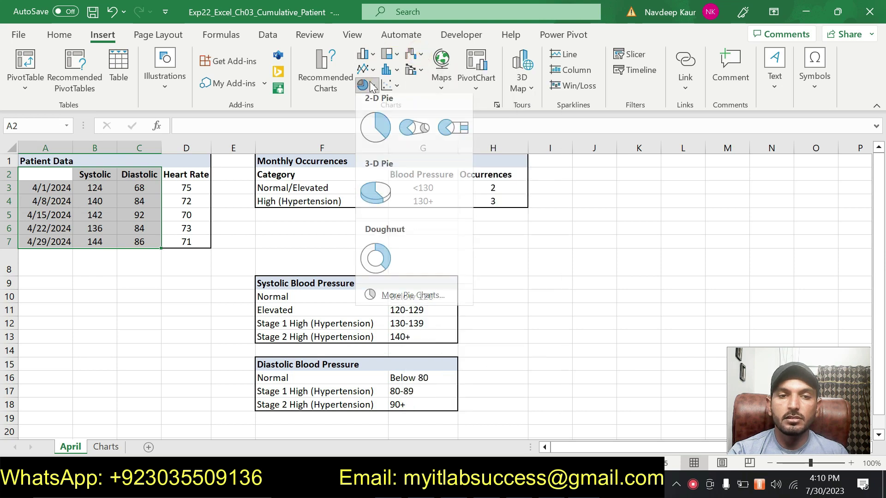
{"action": "left_click", "coordinate": [371, 87]}
{"action": "left_click", "coordinate": [374, 69]}
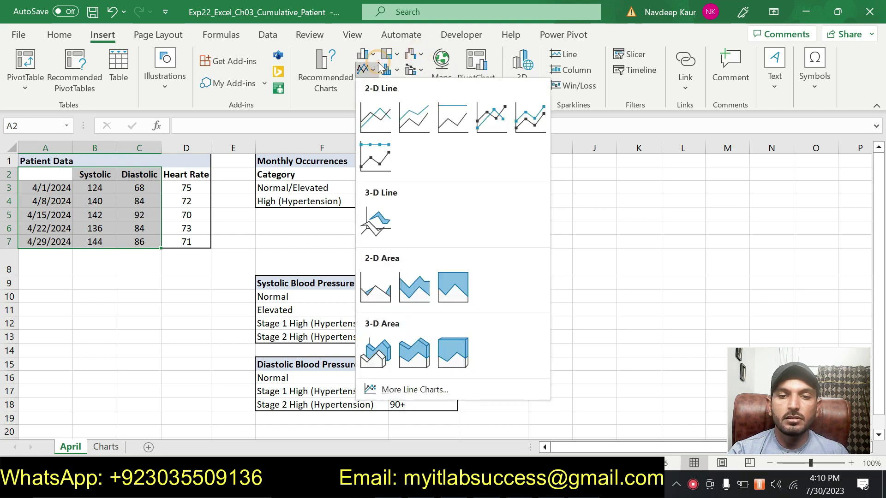
{"action": "left_click", "coordinate": [377, 67]}
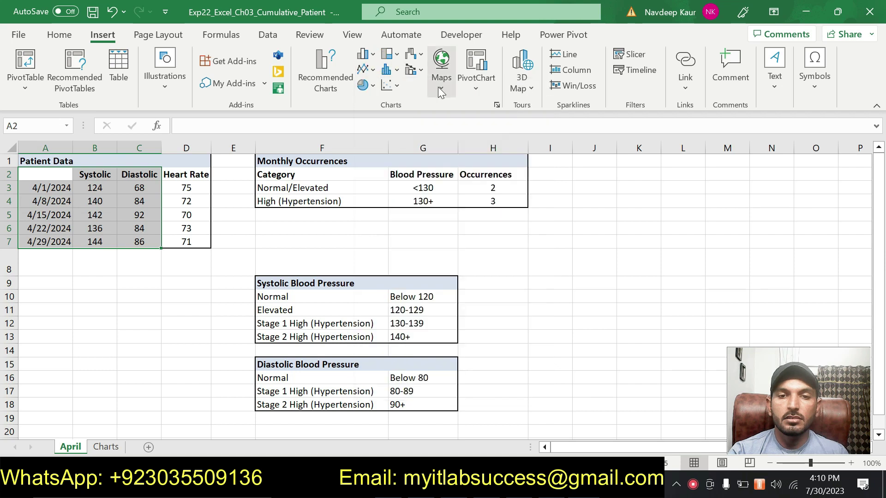
{"action": "left_click", "coordinate": [422, 71]}
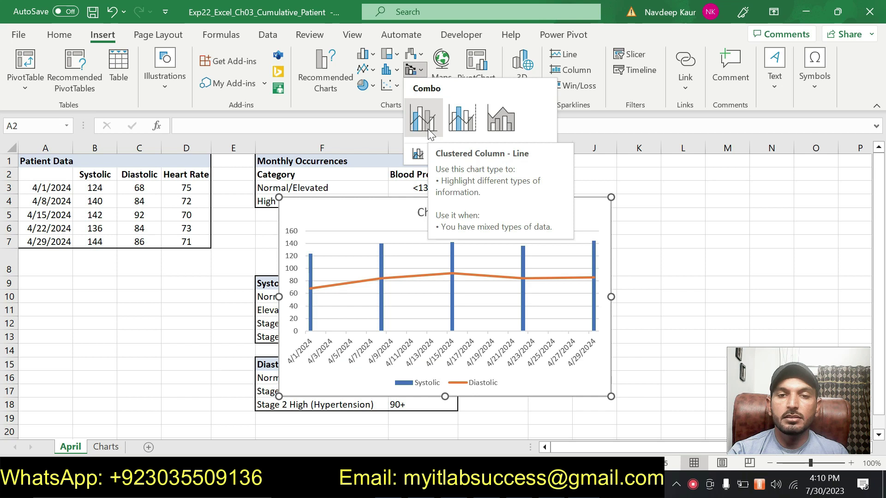
{"action": "left_click", "coordinate": [414, 54]}
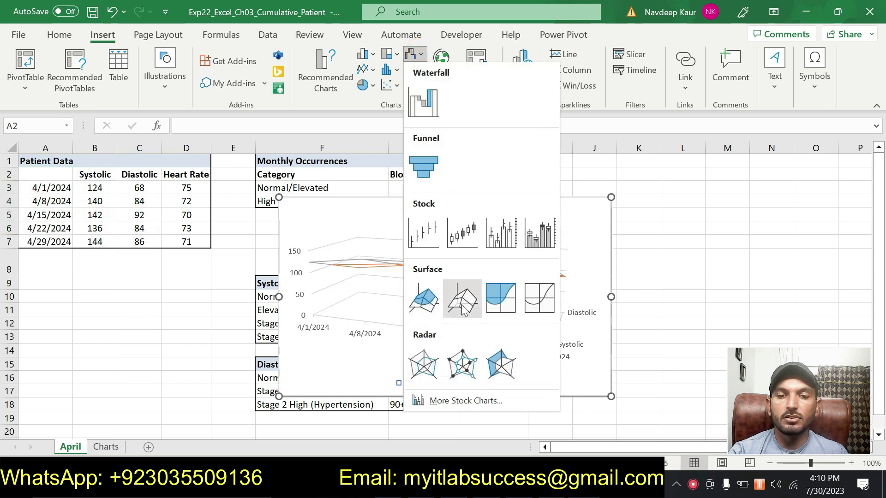
{"action": "left_click", "coordinate": [395, 85]}
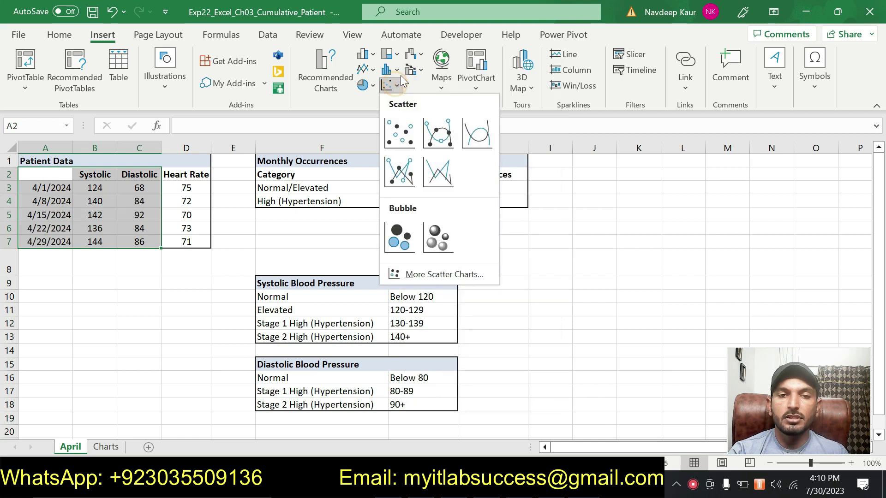
{"action": "left_click", "coordinate": [399, 67]}
{"action": "left_click", "coordinate": [398, 54]}
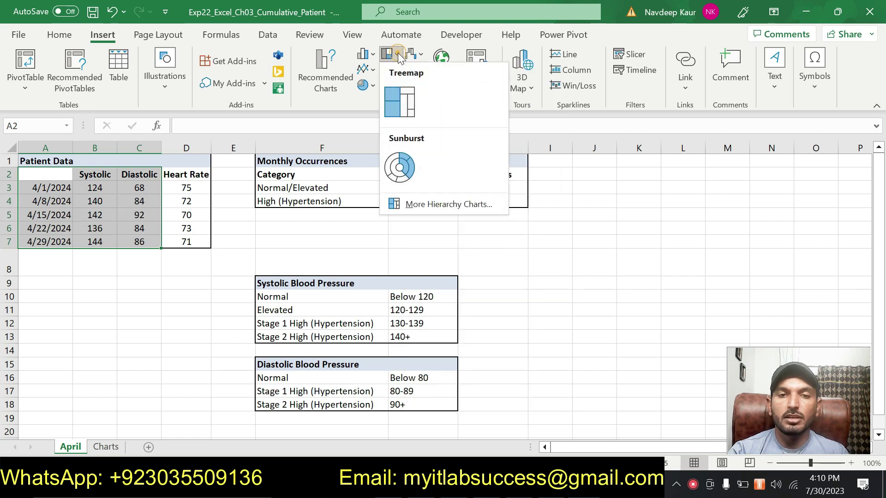
{"action": "left_click", "coordinate": [364, 86]}
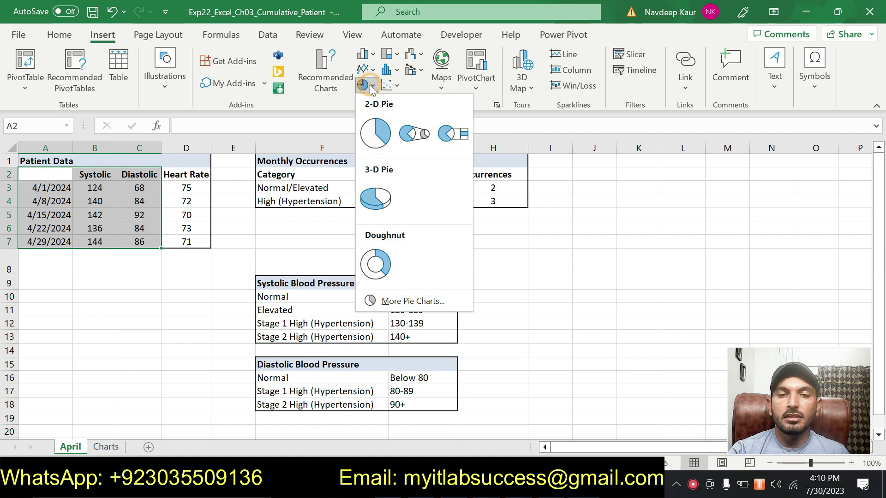
{"action": "left_click", "coordinate": [377, 70]}
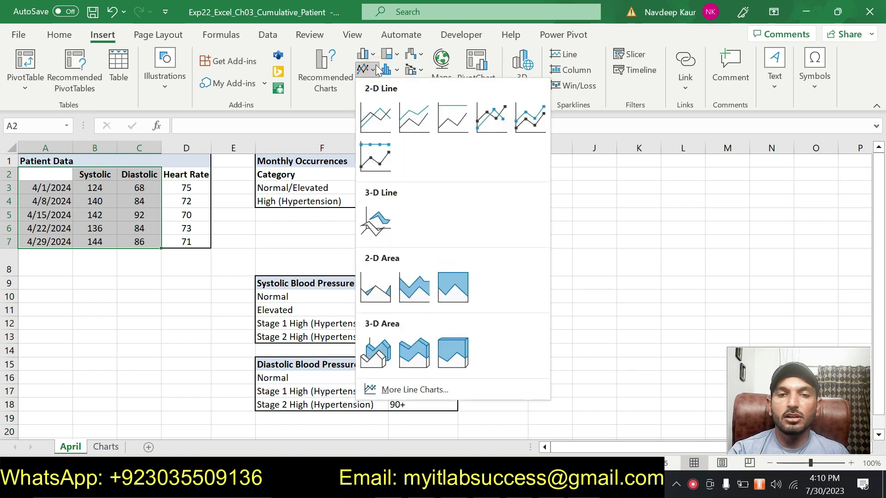
Insert a 2-D clustered column chart from the selected range A2:C7 and check the step 2 instructions in Word
{"action": "left_click", "coordinate": [372, 53]}
{"action": "left_click", "coordinate": [372, 52]}
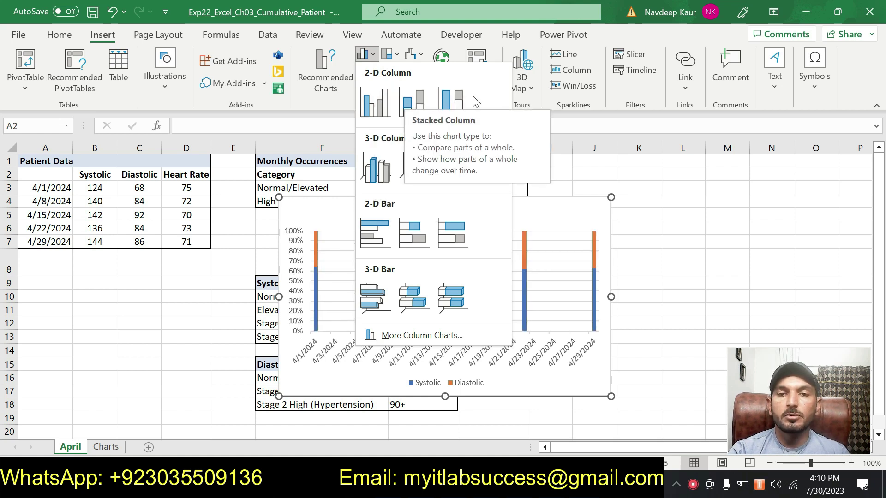
{"action": "left_click", "coordinate": [375, 106]}
{"action": "key", "text": "alt+Tab"}
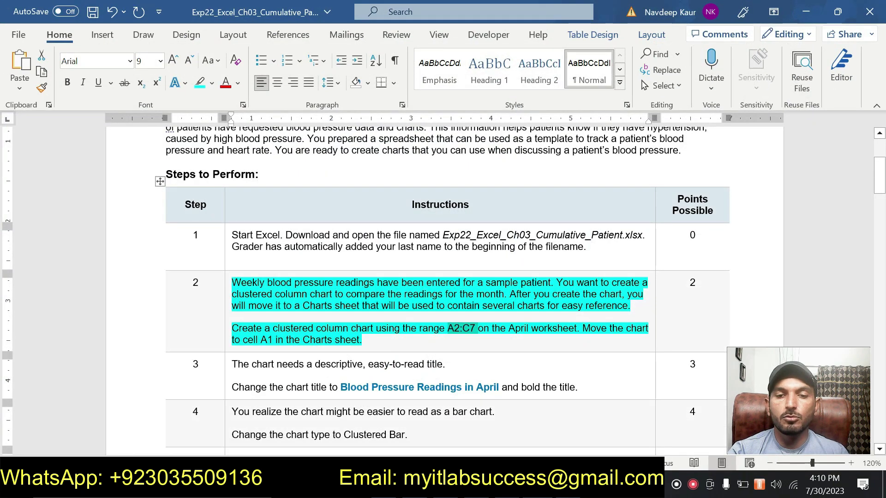
{"action": "key", "text": "alt+Tab"}
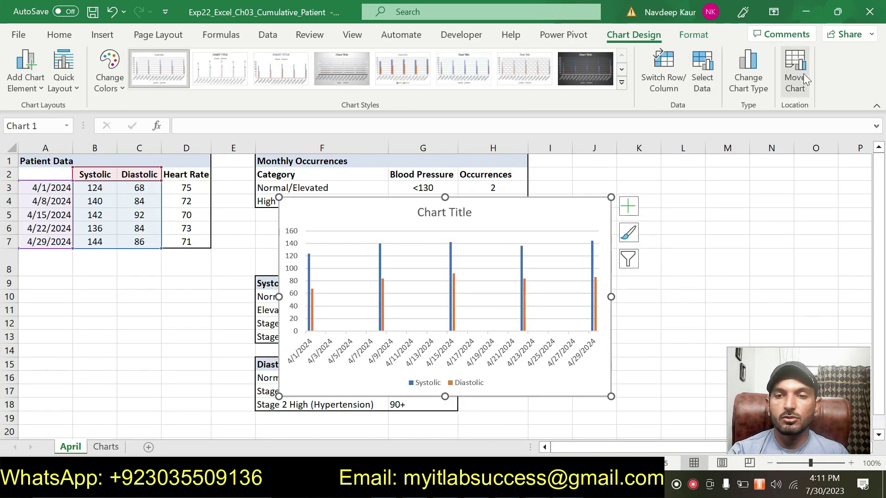
Open the Move Chart dialog for the new chart and recheck the destination sheet in the Word instructions
{"action": "left_click", "coordinate": [804, 76]}
{"action": "left_click", "coordinate": [256, 352]}
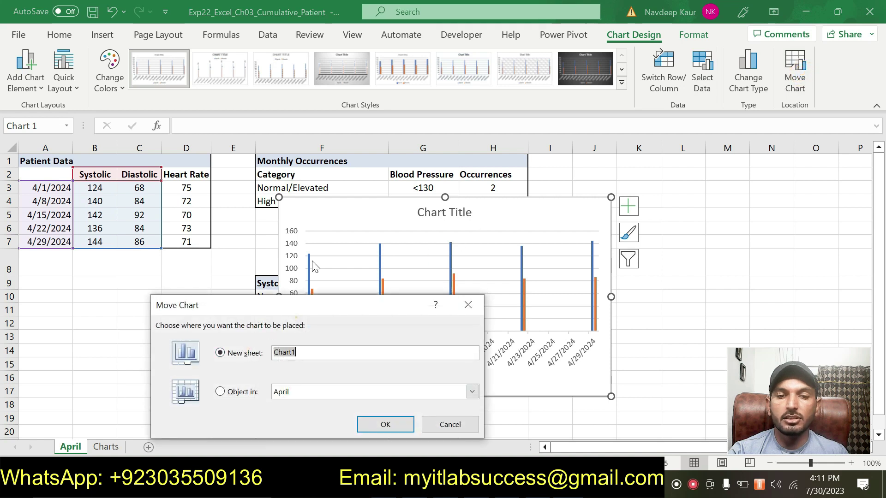
{"action": "left_click_drag", "start_coordinate": [323, 308], "coordinate": [348, 144]}
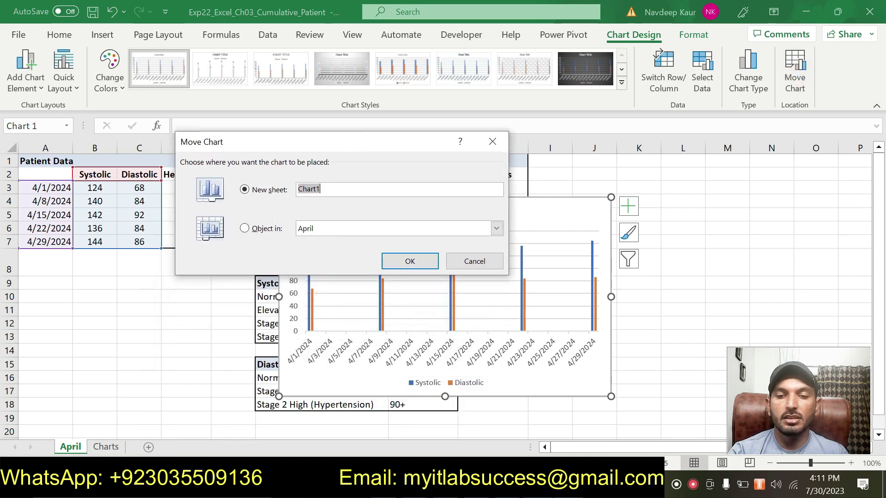
{"action": "key", "text": "alt+Tab"}
{"action": "key", "text": "alt+Tab"}
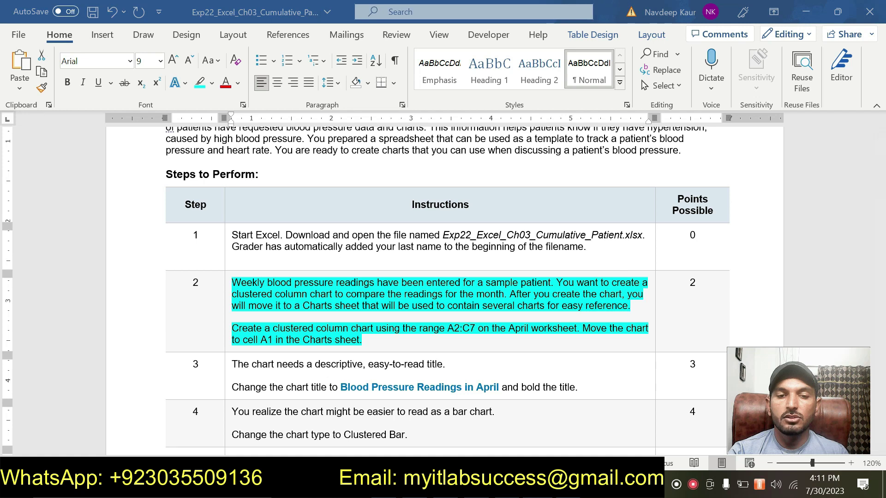
{"action": "type", "text": "Charts"}
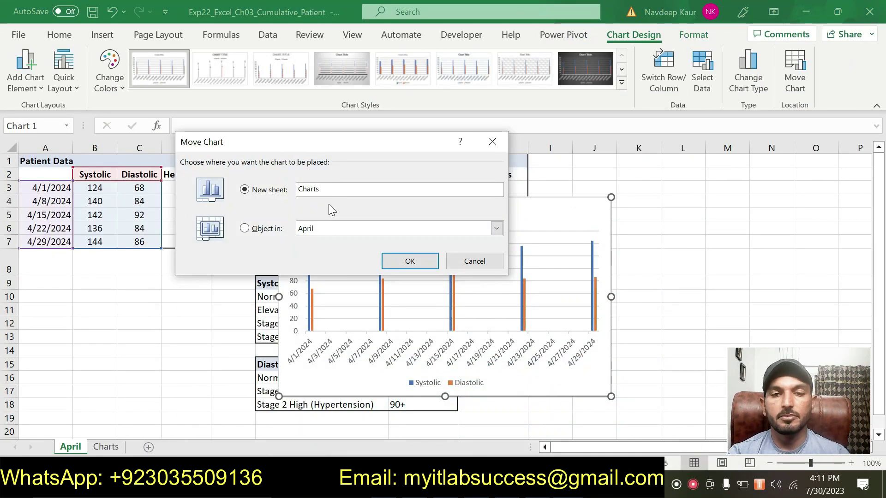
{"action": "left_click", "coordinate": [398, 267]}
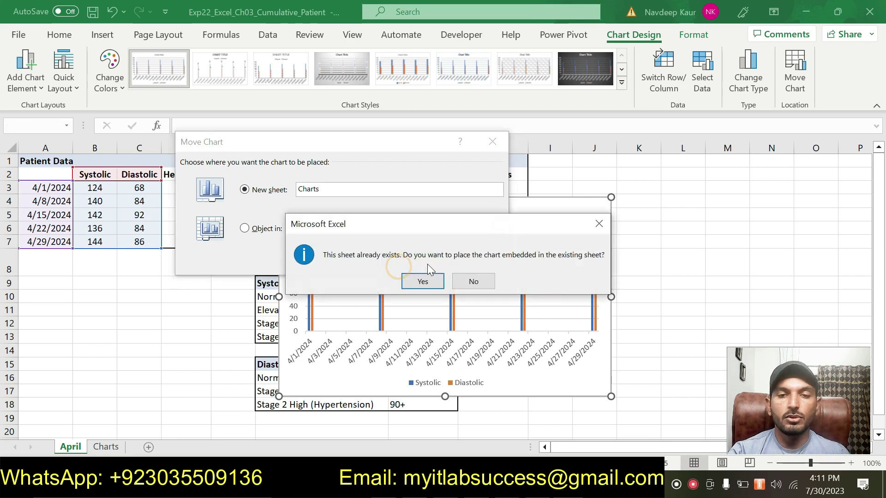
{"action": "left_click", "coordinate": [474, 279]}
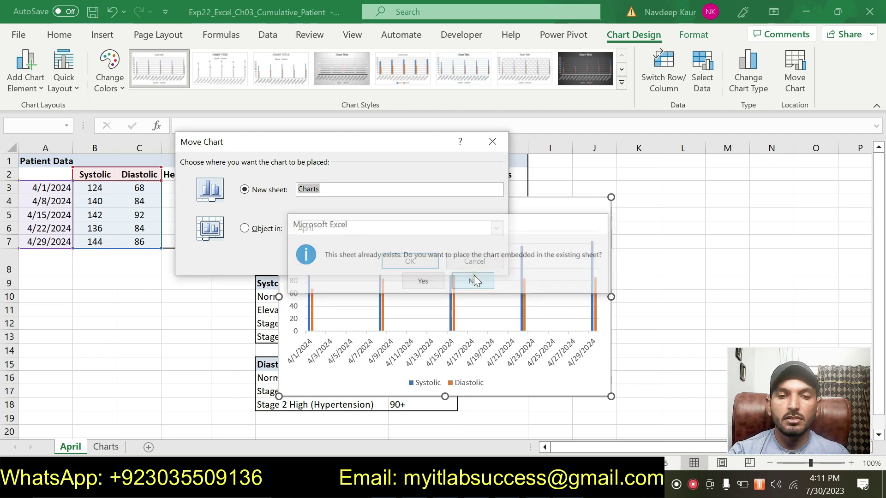
Move the clustered column chart as an object into the existing Charts sheet and deselect it
{"action": "left_click", "coordinate": [245, 228]}
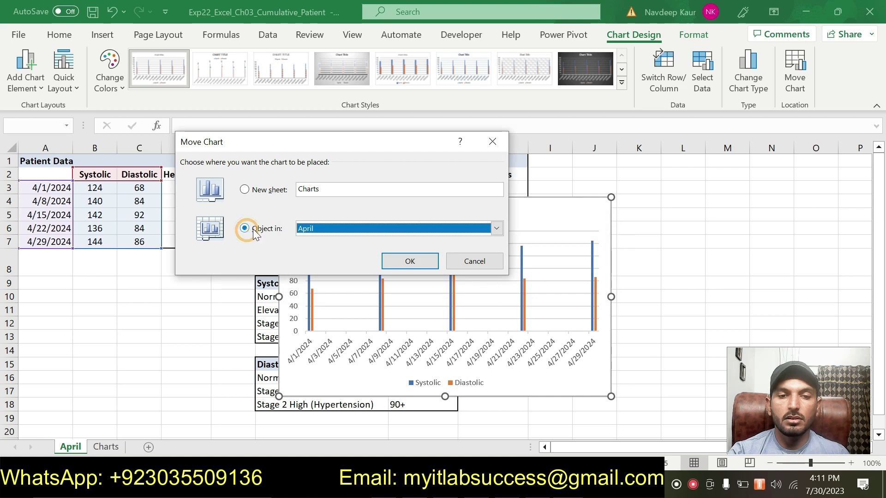
{"action": "left_click", "coordinate": [497, 229]}
{"action": "left_click", "coordinate": [383, 254]}
{"action": "left_click", "coordinate": [416, 255]}
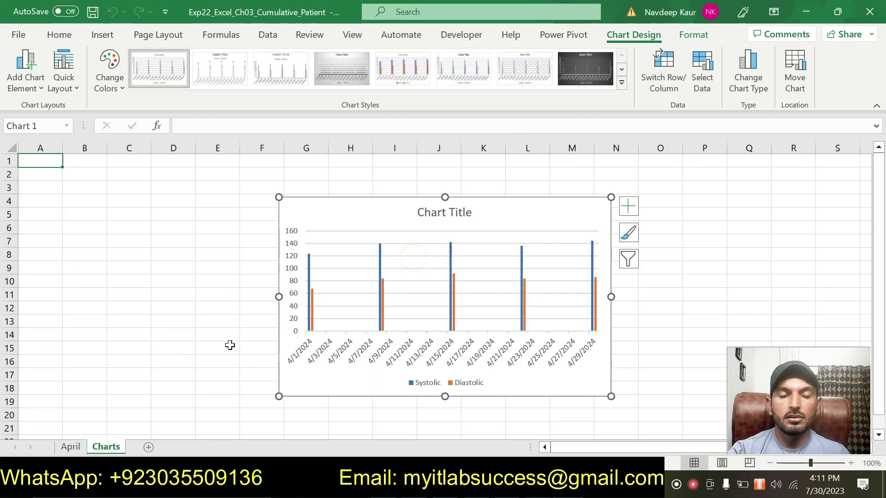
{"action": "left_click", "coordinate": [211, 316]}
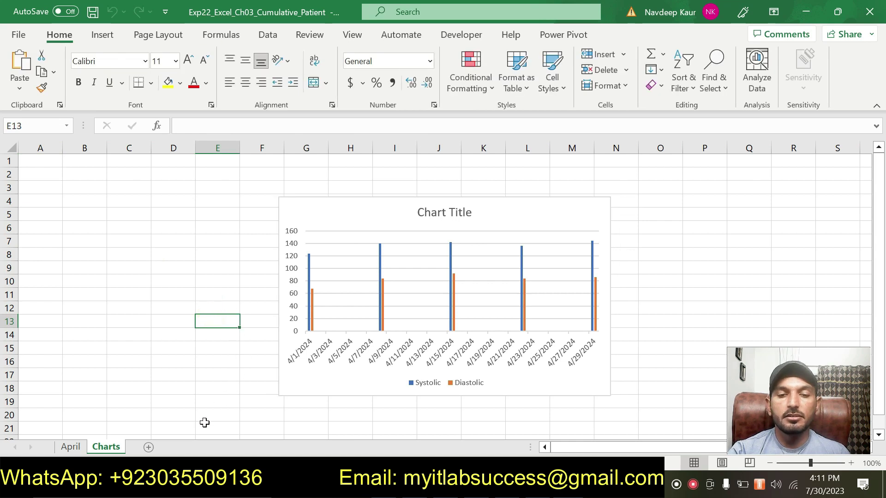
Recheck the chart position in the Word instructions, and cut and paste the chart at cell A1 of the Charts sheet
{"action": "key", "text": "alt+Tab"}
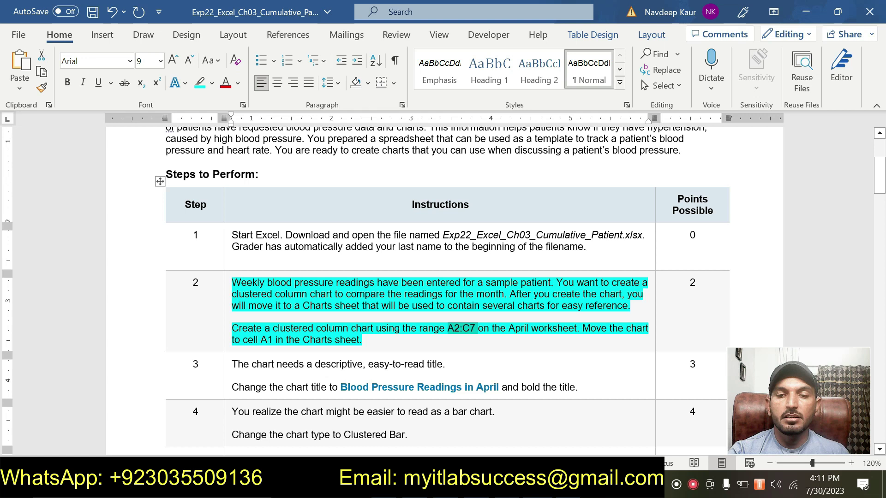
{"action": "key", "text": "alt+Tab"}
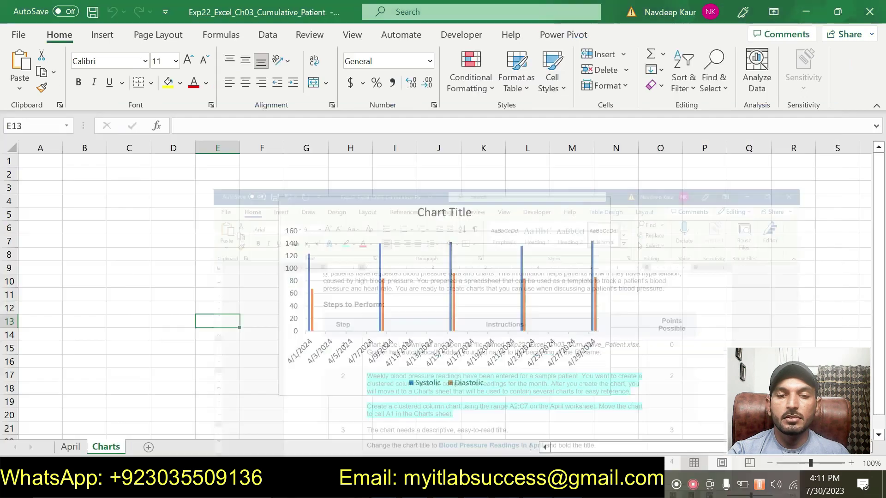
{"action": "right_click", "coordinate": [342, 210]}
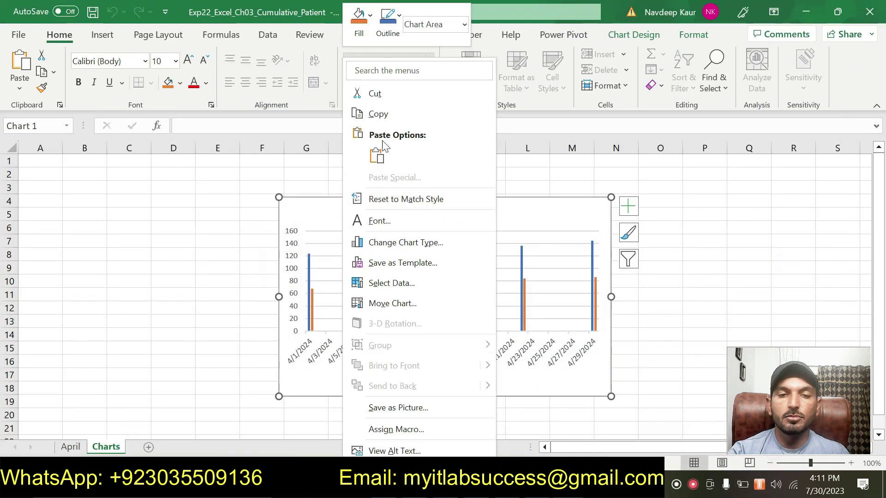
{"action": "left_click", "coordinate": [387, 95]}
{"action": "left_click", "coordinate": [42, 161]}
{"action": "key", "text": "ctrl+v"}
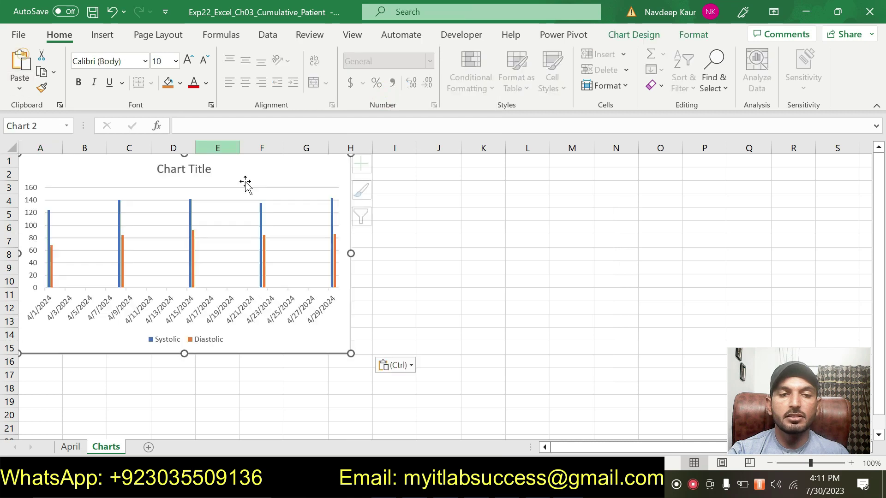
{"action": "left_click", "coordinate": [480, 254]}
Switch to Word, remove the highlight from the step 2 instructions and highlight the step 3 instruction text in turquoise
{"action": "key", "text": "alt+Tab"}
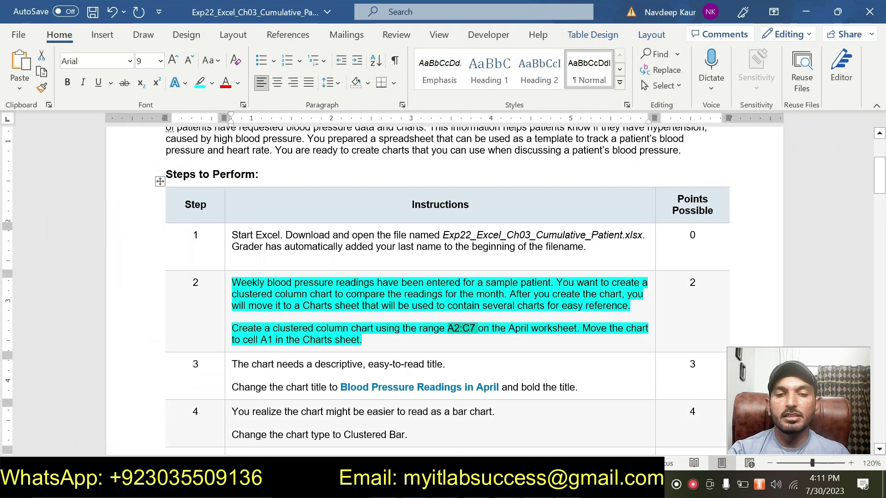
{"action": "left_click_drag", "start_coordinate": [373, 340], "coordinate": [232, 283]}
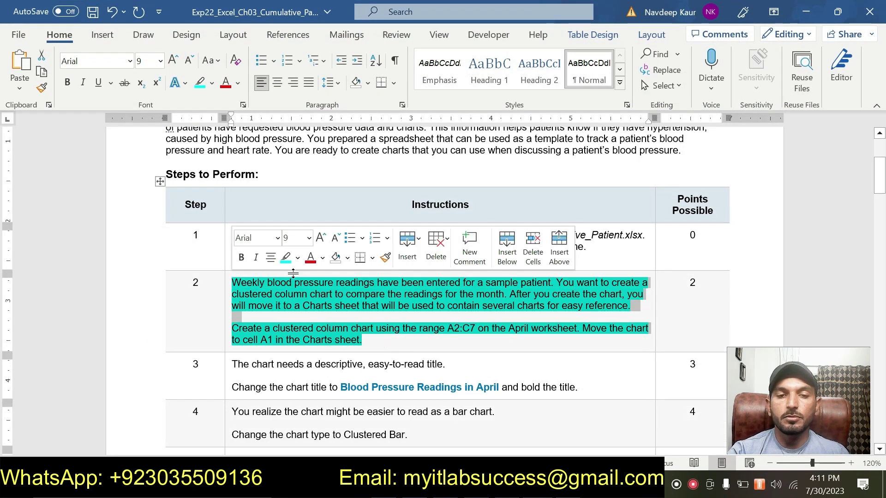
{"action": "left_click", "coordinate": [287, 261]}
{"action": "scroll", "coordinate": [287, 261], "scroll_direction": "down", "scroll_amount": 3}
{"action": "left_click_drag", "start_coordinate": [582, 308], "coordinate": [248, 285]}
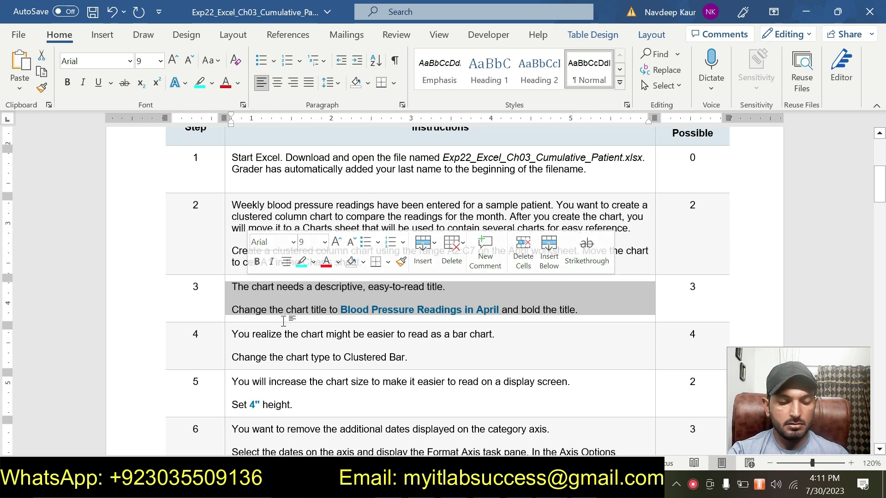
{"action": "left_click", "coordinate": [301, 262]}
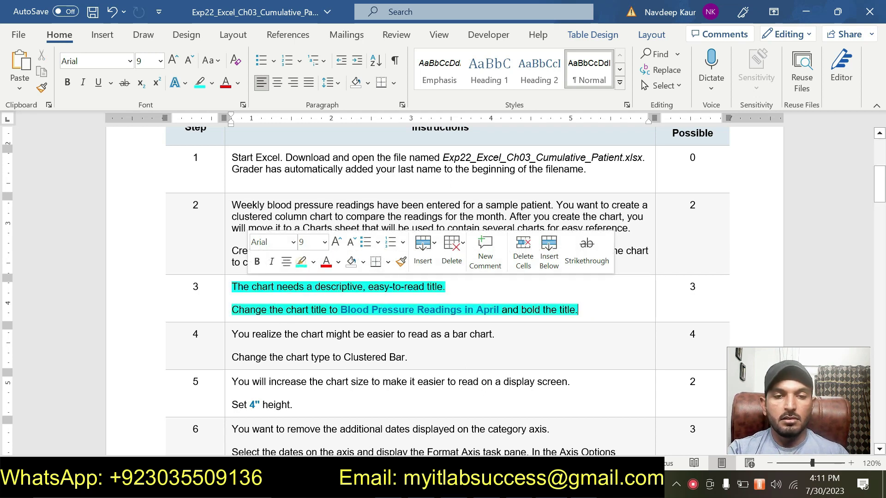
{"action": "left_click", "coordinate": [273, 314]}
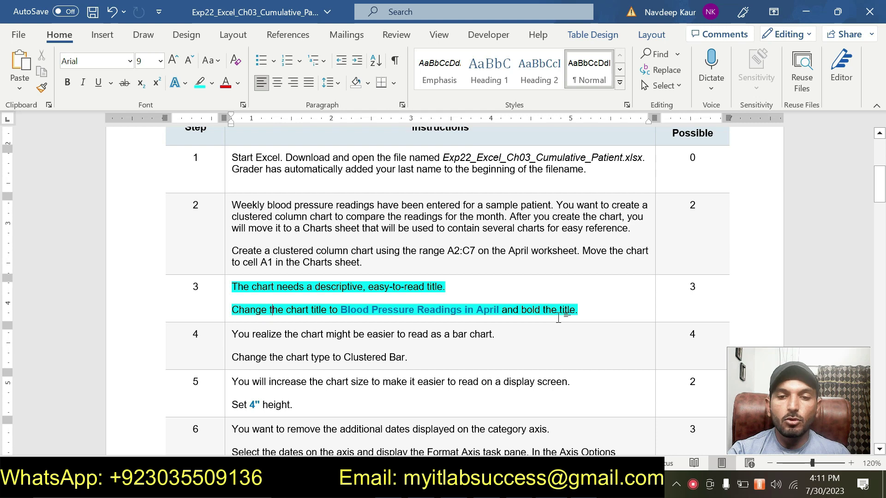
Copy the title text Blood Pressure Readings in April from the step 3 instructions and switch to Excel
{"action": "left_click_drag", "start_coordinate": [342, 309], "coordinate": [497, 309]}
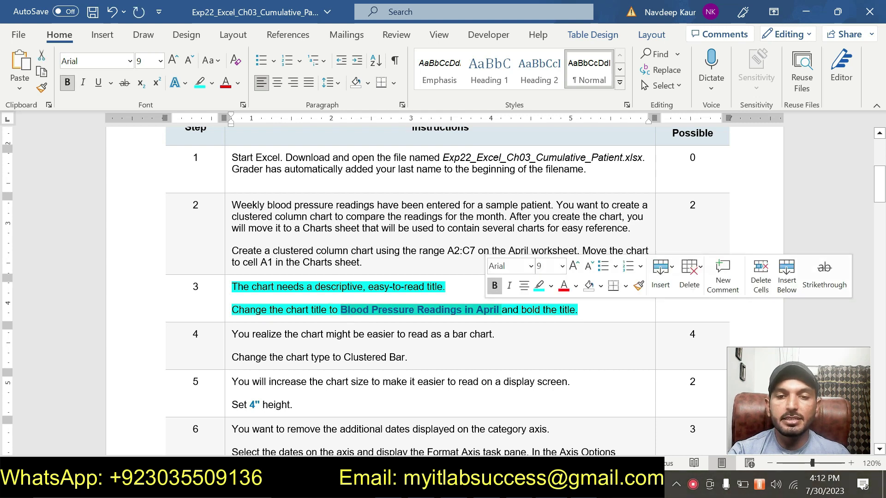
{"action": "key", "text": "ctrl+c"}
{"action": "key", "text": "alt+Tab"}
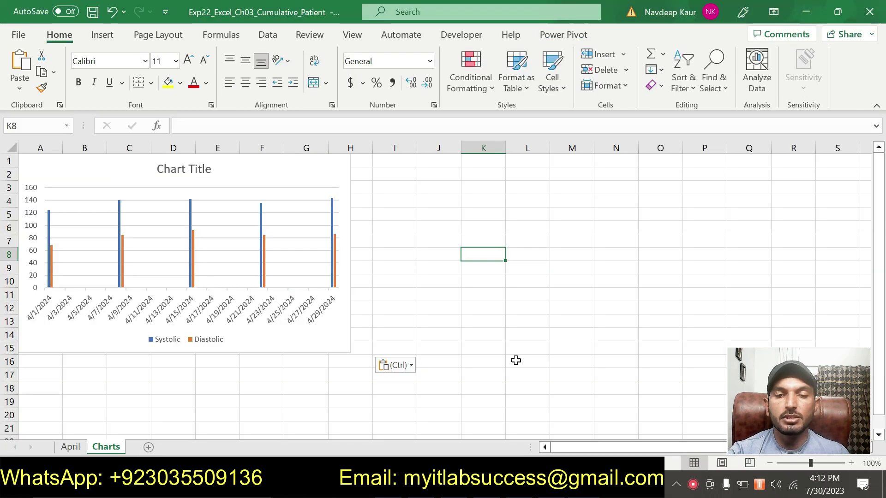
Replace the placeholder title of the chart on the Charts sheet with Blood Pressure Readings in April
{"action": "left_click", "coordinate": [213, 172]}
{"action": "left_click", "coordinate": [203, 172]}
{"action": "key", "text": "ctrl+a"}
{"action": "type", "text": "B"}
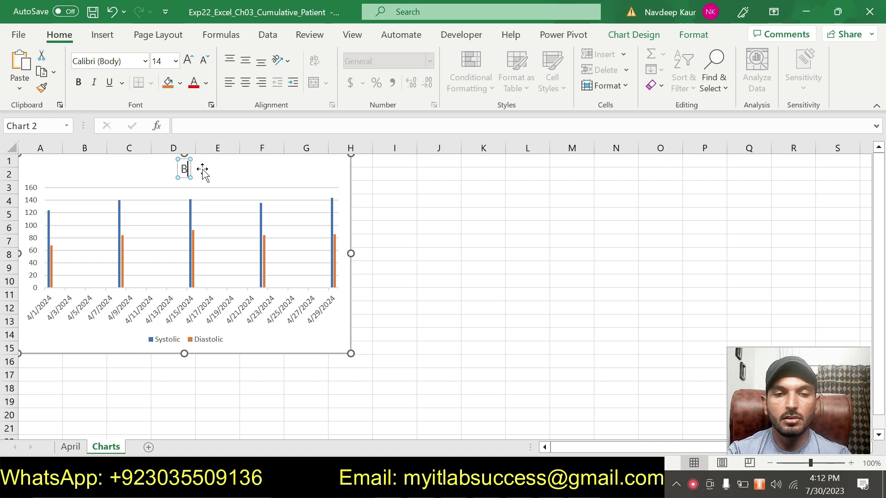
{"action": "type", "text": "lood"}
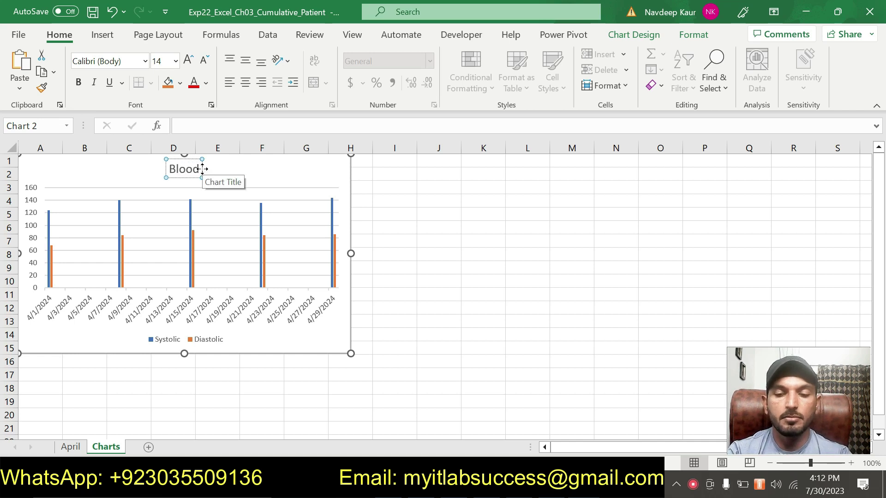
{"action": "type", "text": " Pressure"}
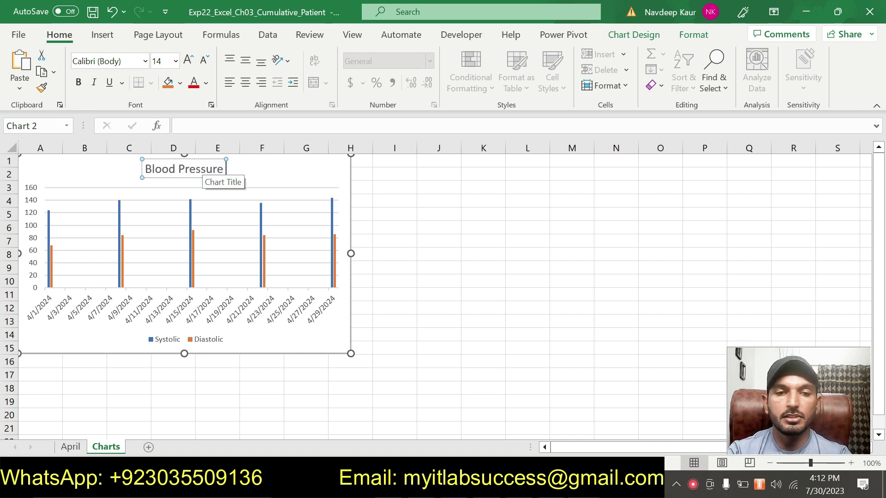
{"action": "type", "text": " Readings"}
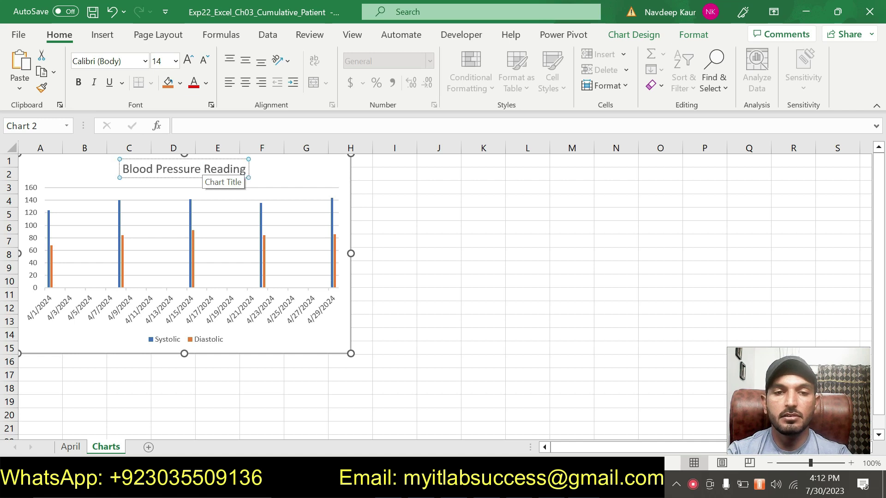
{"action": "key", "text": "alt+Tab"}
{"action": "key", "text": "alt+Tab"}
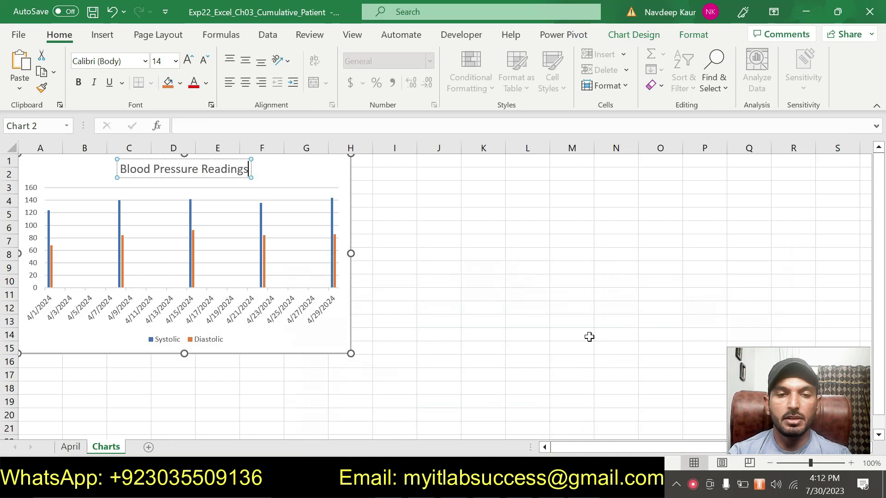
{"action": "type", "text": "in April"}
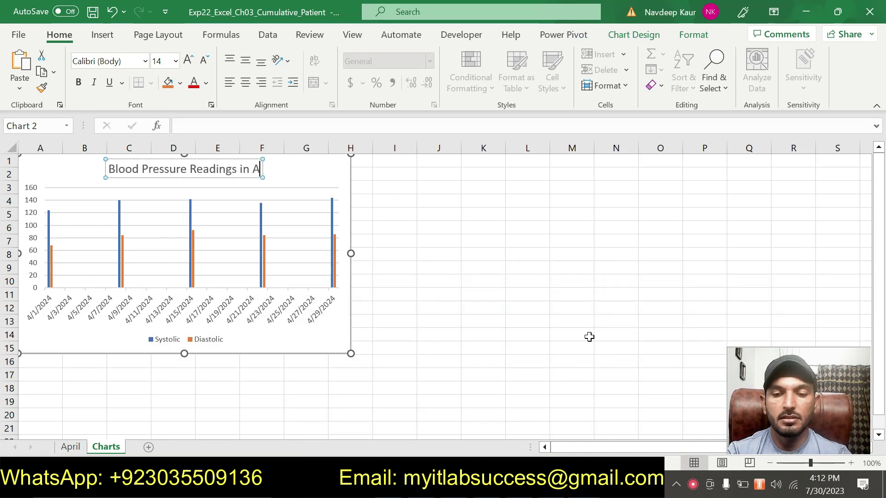